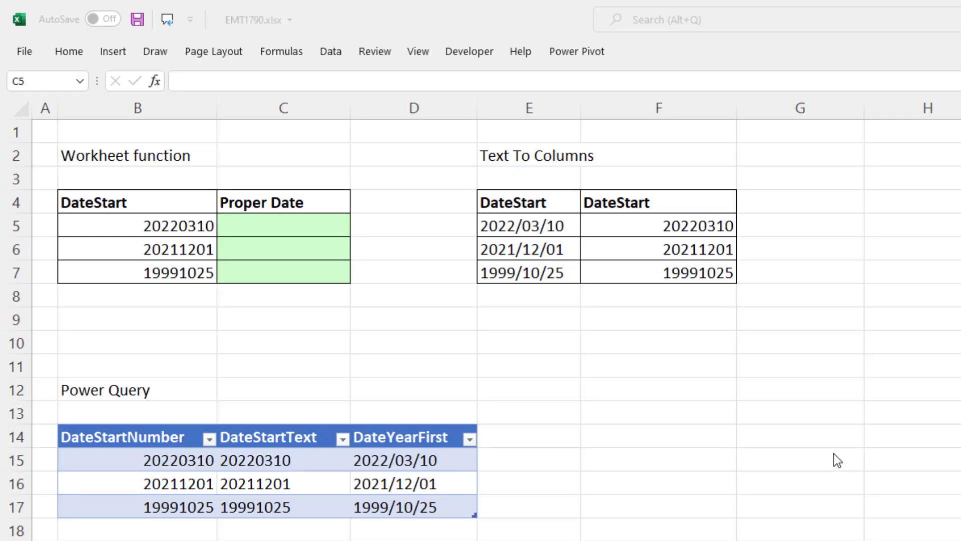
# - Enter =TEXT(B5,"0000-00-00") in C5 so 20220310 shows as 2022-03-10
pyautogui.click(242, 225)
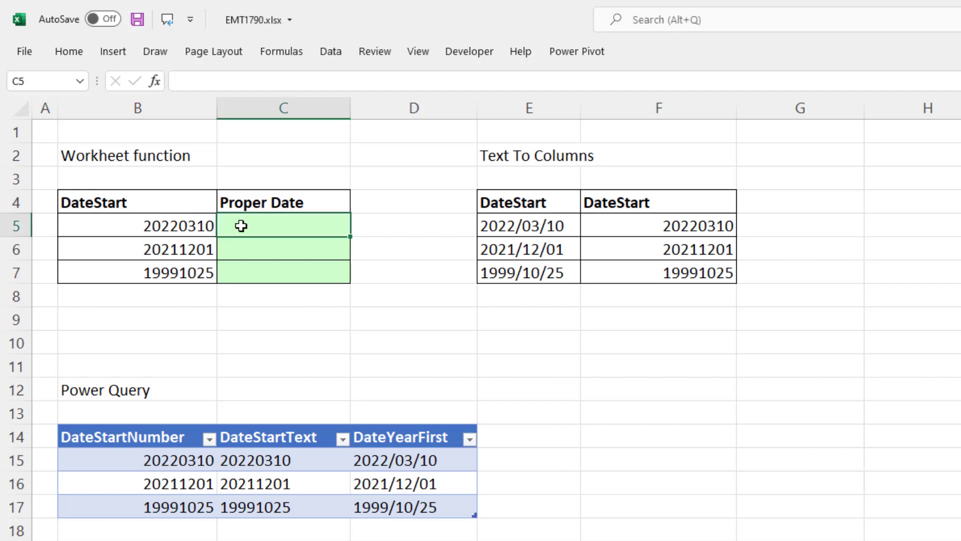
pyautogui.write('=text')
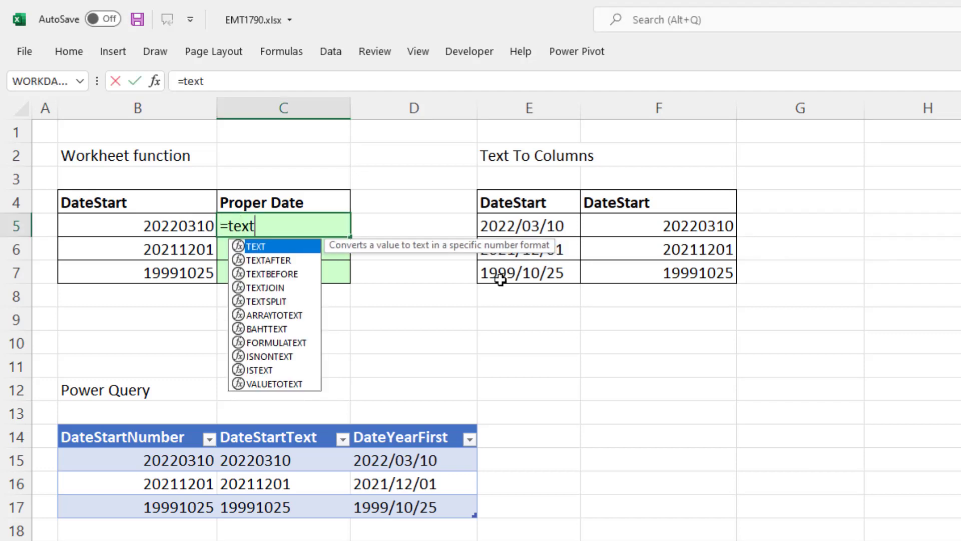
pyautogui.press('Tab')
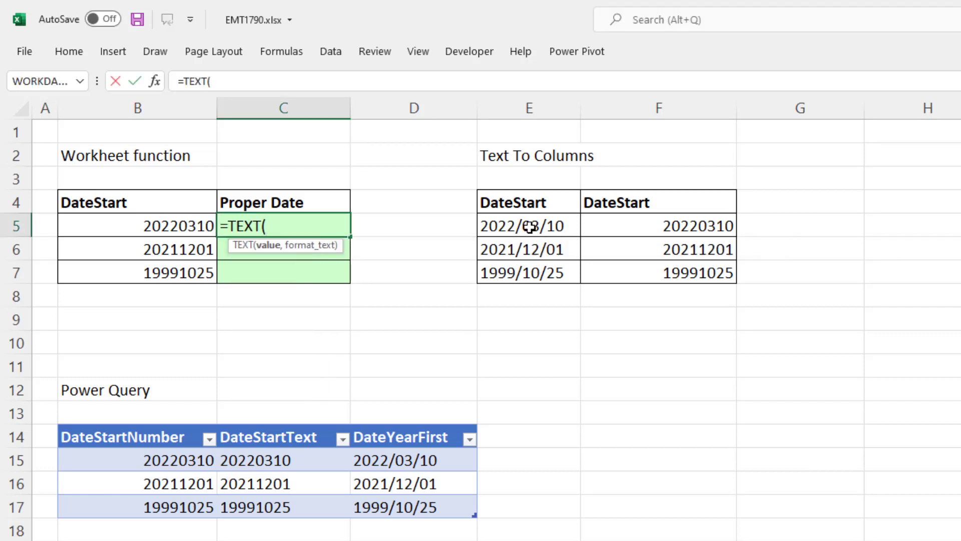
pyautogui.click(172, 226)
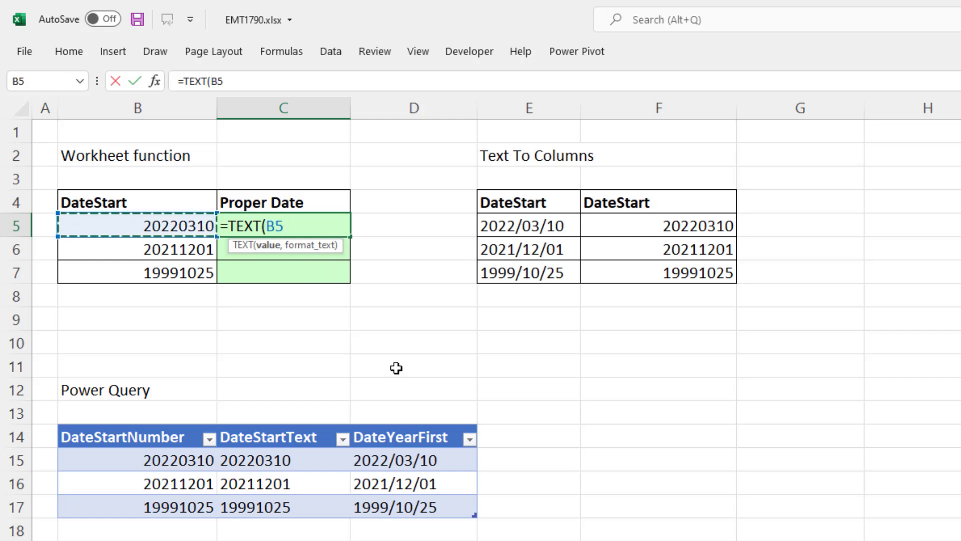
pyautogui.write(',')
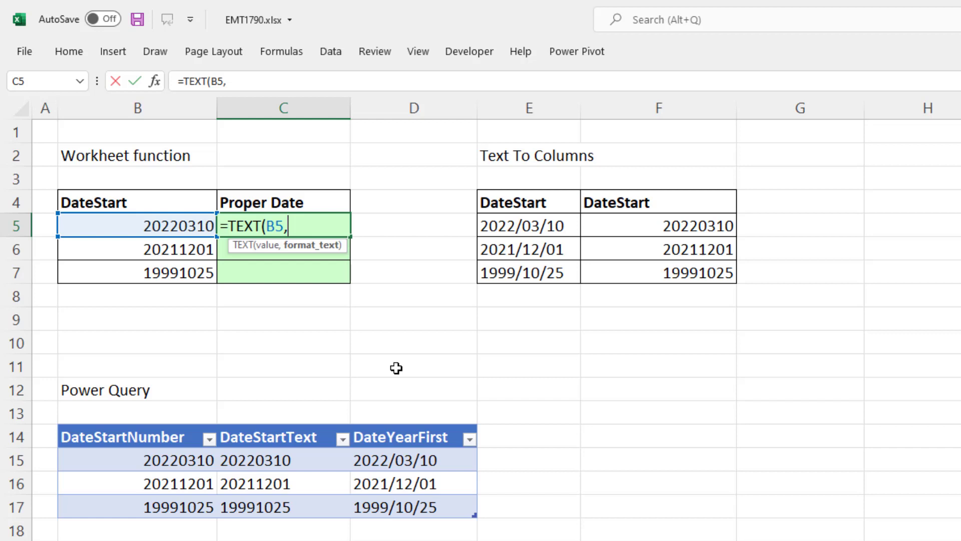
pyautogui.write('"0000')
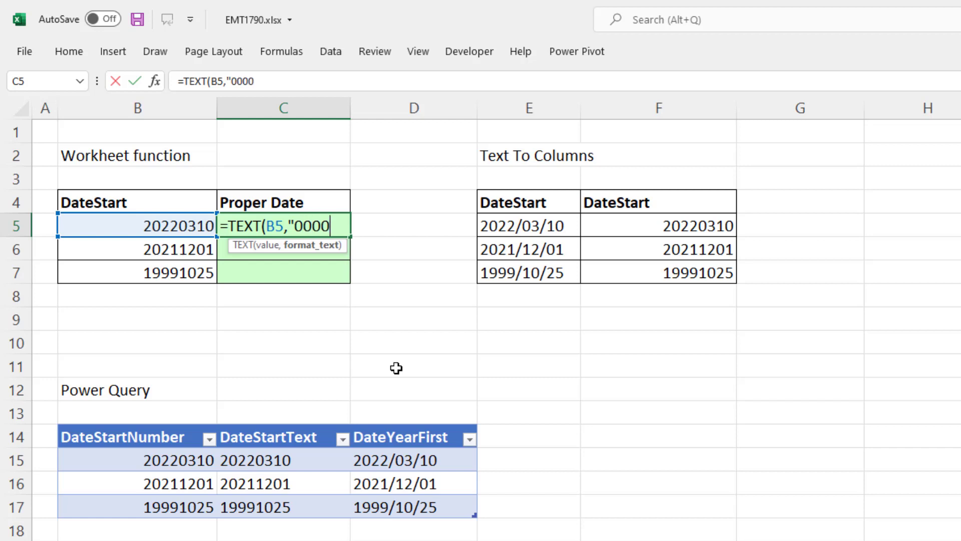
pyautogui.write('-00-00')
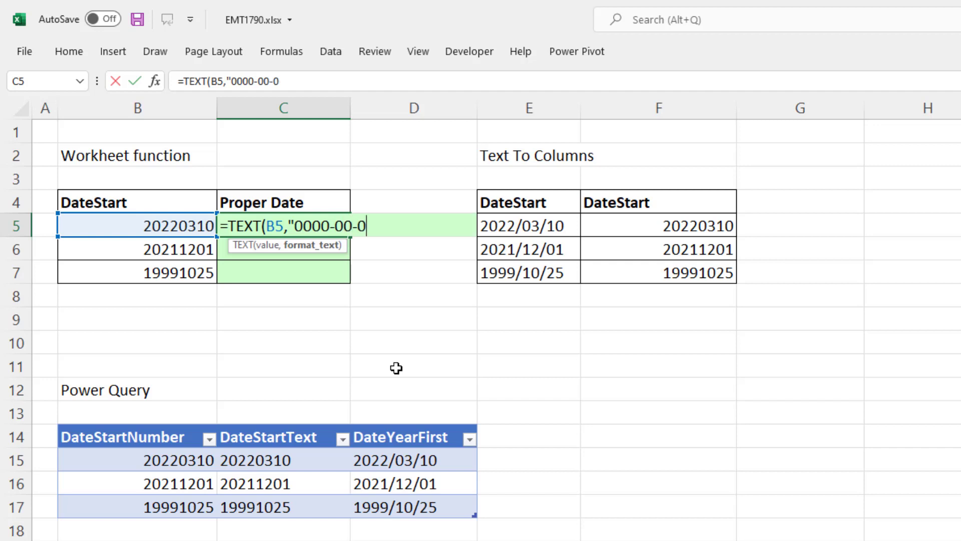
pyautogui.write('")')
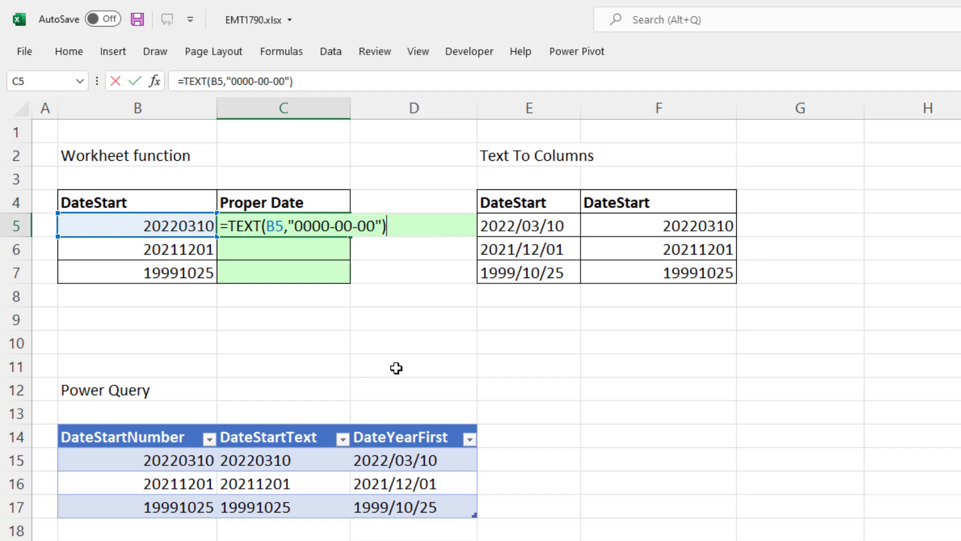
pyautogui.hotkey('ctrl', 'Return')
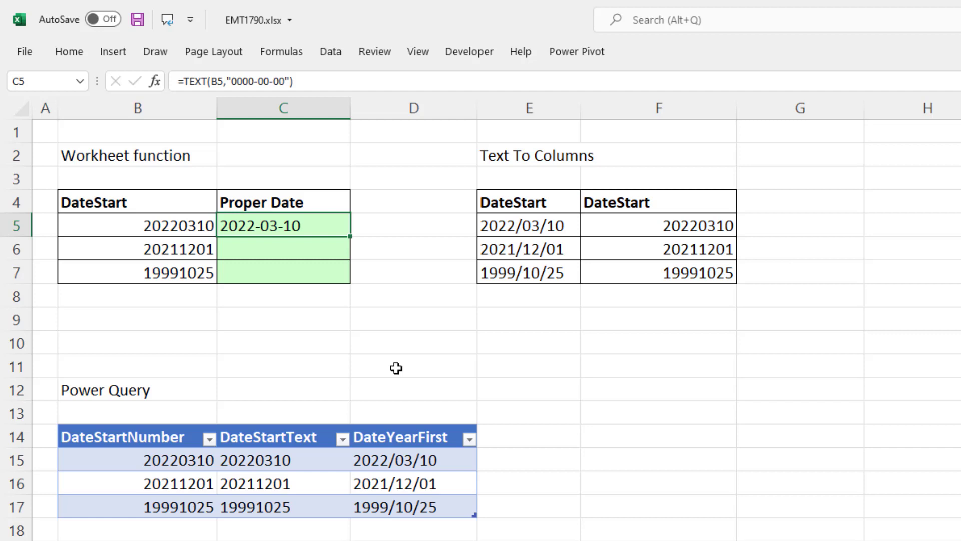
# - Append +0 to C5's TEXT formula so it returns a date serial number
pyautogui.press('F2')
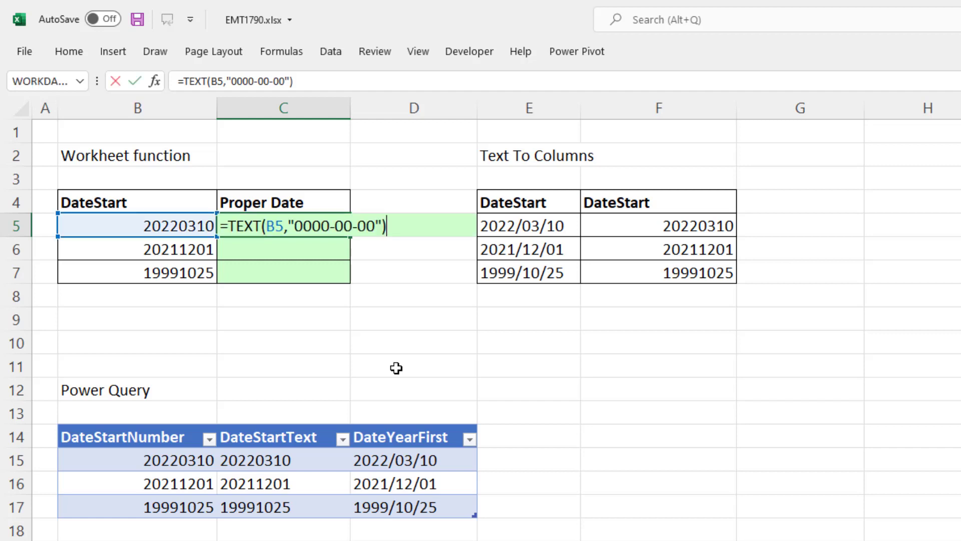
pyautogui.write('+0')
pyautogui.hotkey('ctrl', 'Return')
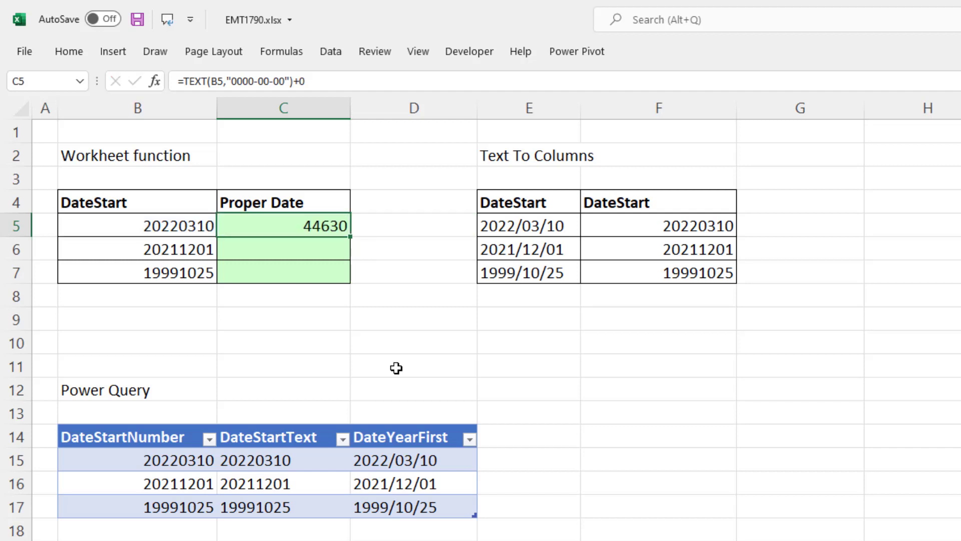
# - Format C5 as Short Date and fill it down to C7, giving 3/10/2022, 12/1/2021, 10/25/1999
pyautogui.click(79, 58)
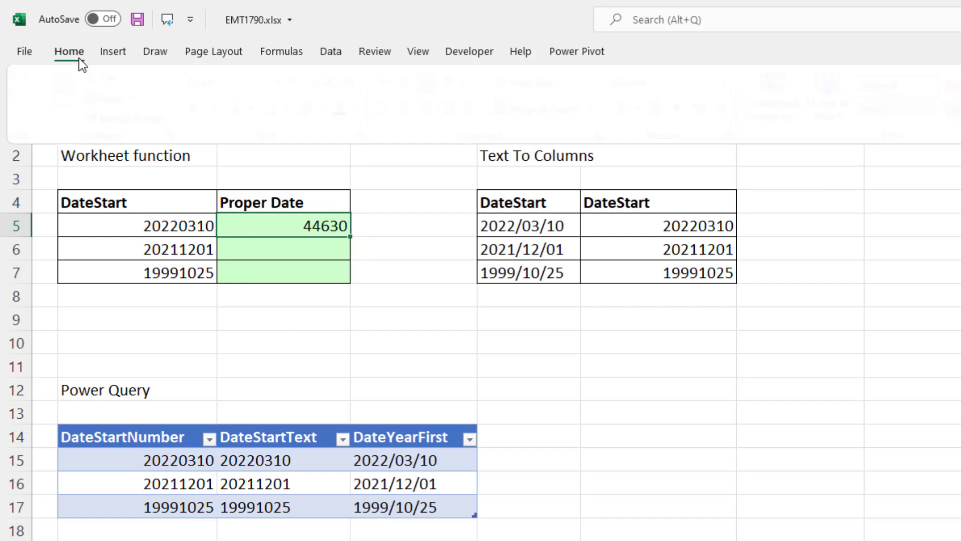
pyautogui.click(737, 86)
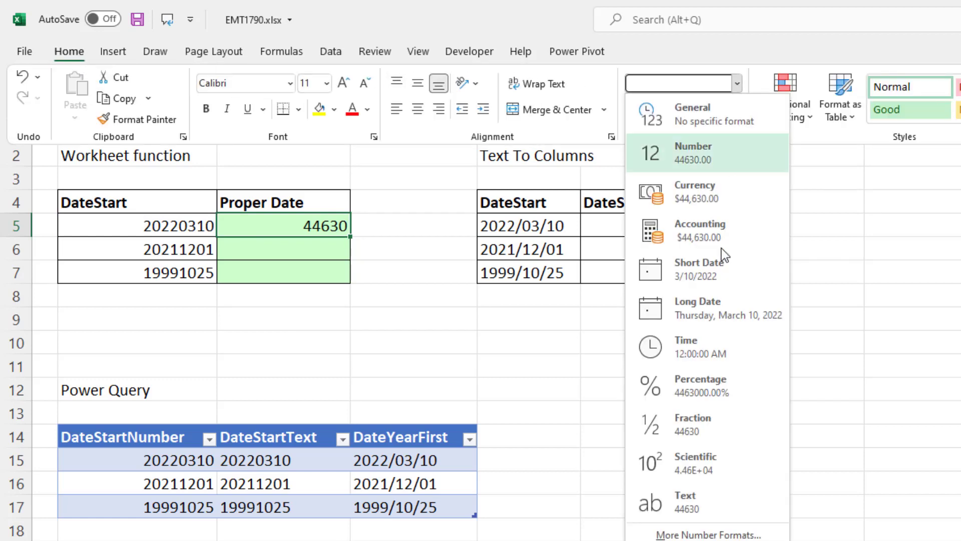
pyautogui.click(718, 269)
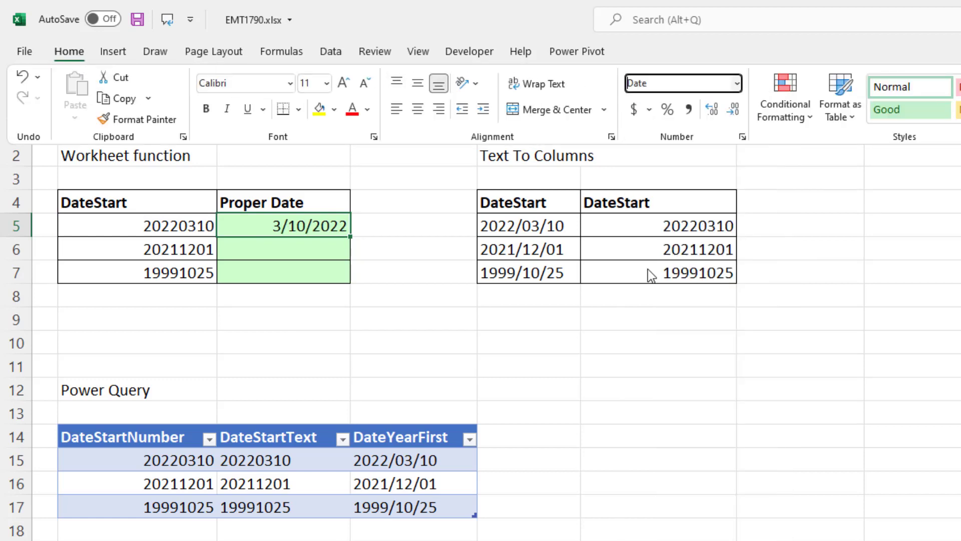
pyautogui.click(352, 237)
pyautogui.doubleClick(351, 236)
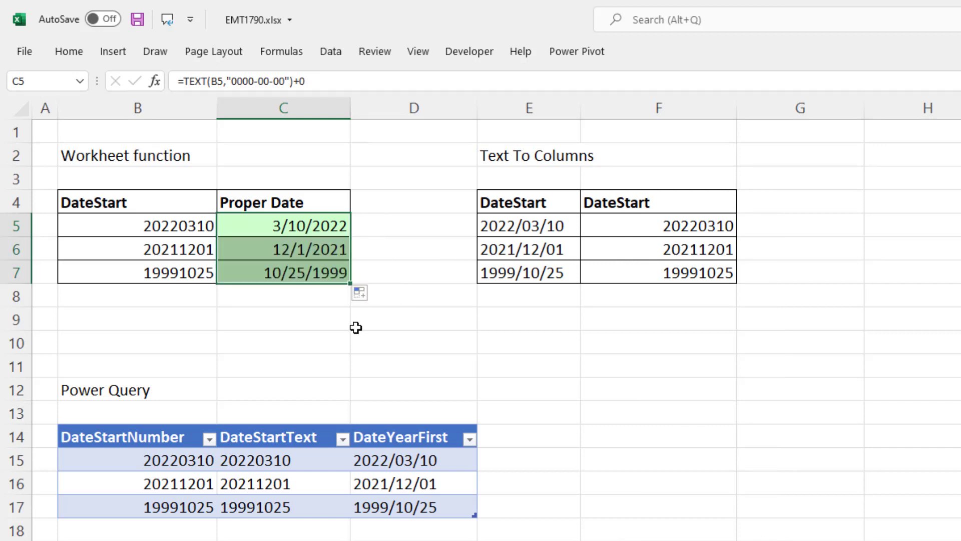
# - Convert the year-first text dates in E5:E7 to real dates with Data > Text to Columns
pyautogui.moveTo(508, 223); pyautogui.dragTo(515, 271)
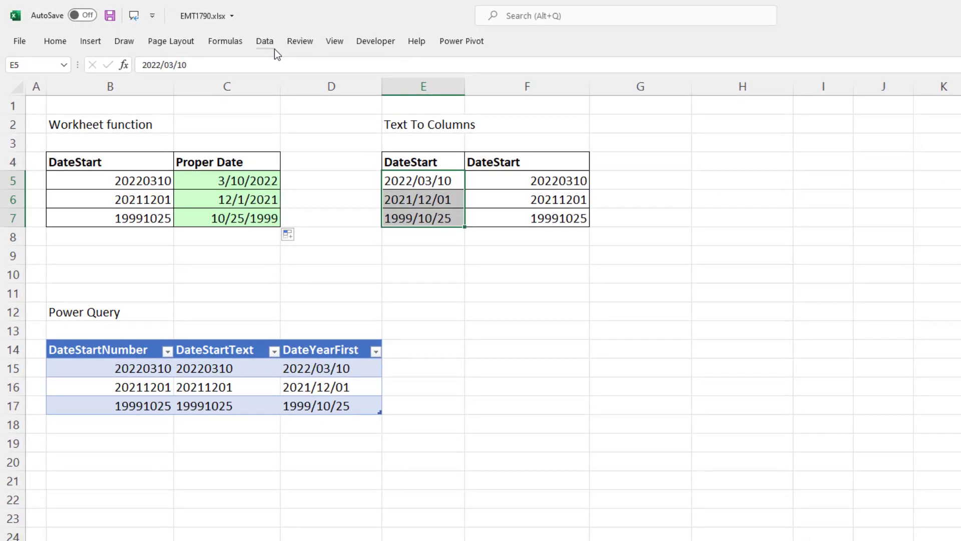
pyautogui.click(328, 52)
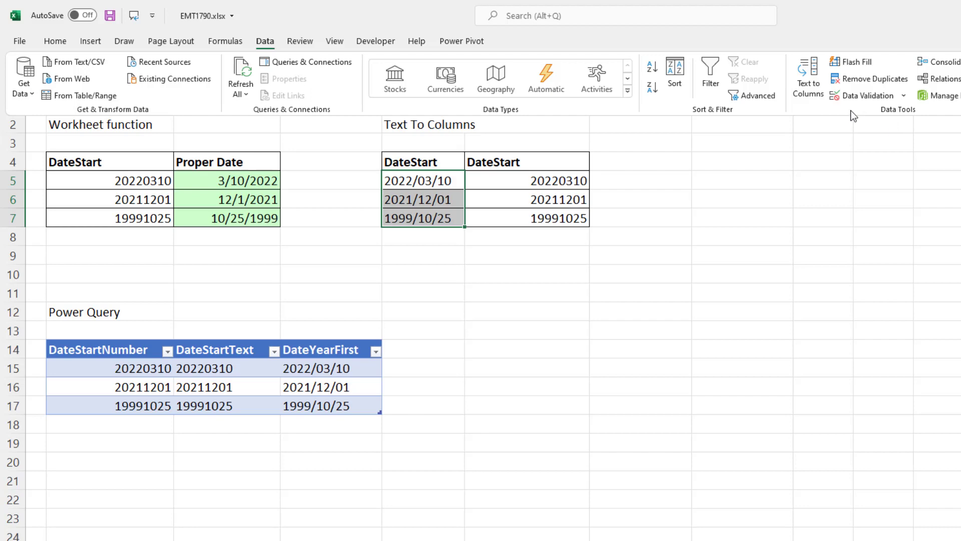
pyautogui.click(815, 85)
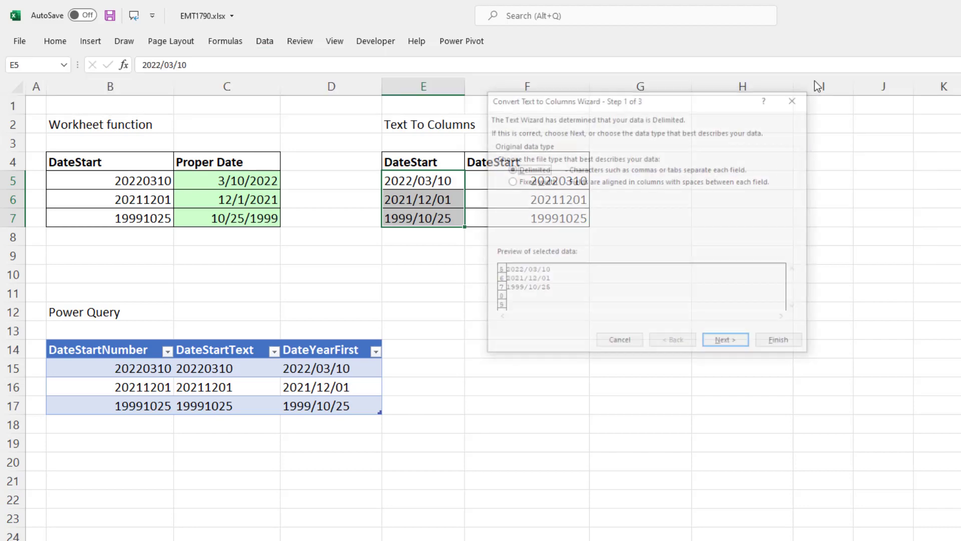
pyautogui.moveTo(623, 98); pyautogui.dragTo(585, 250)
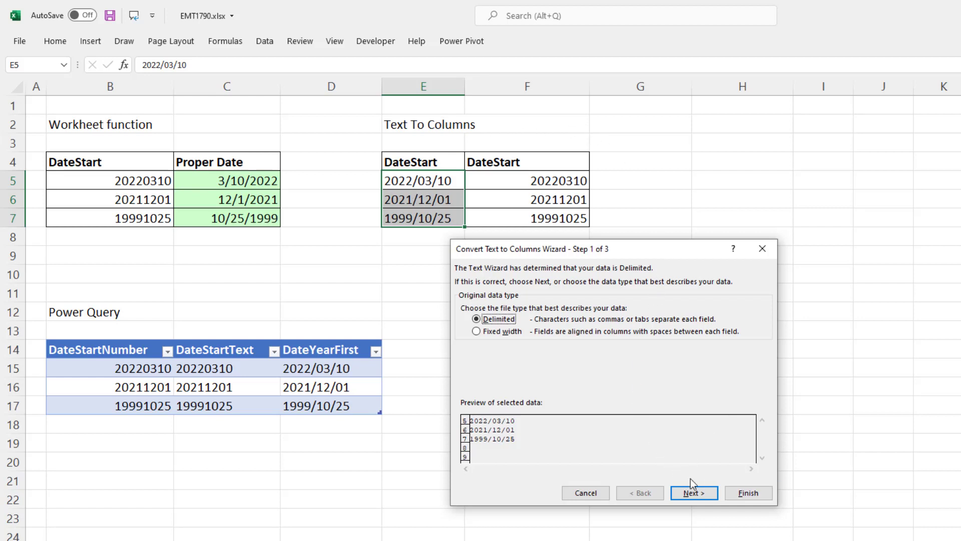
pyautogui.click(748, 493)
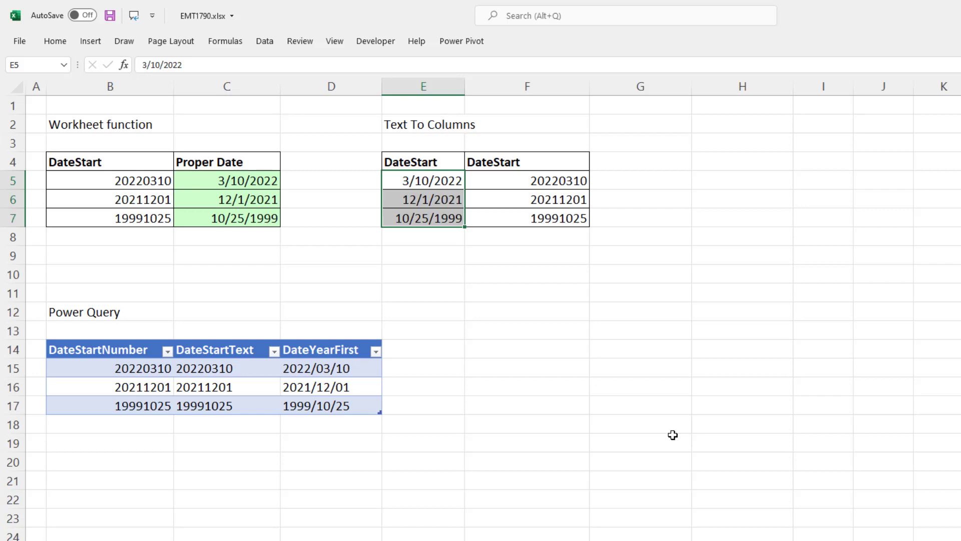
# - Undo and redo the E5:E7 Text to Columns conversion using the Alt, A, E shortcut
pyautogui.hotkey('ctrl', 'z')
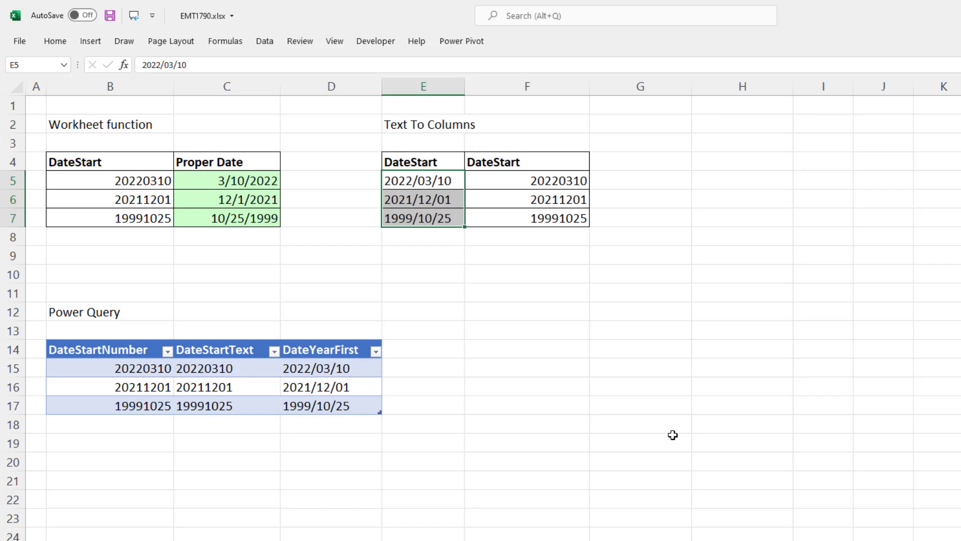
pyautogui.press('alt')
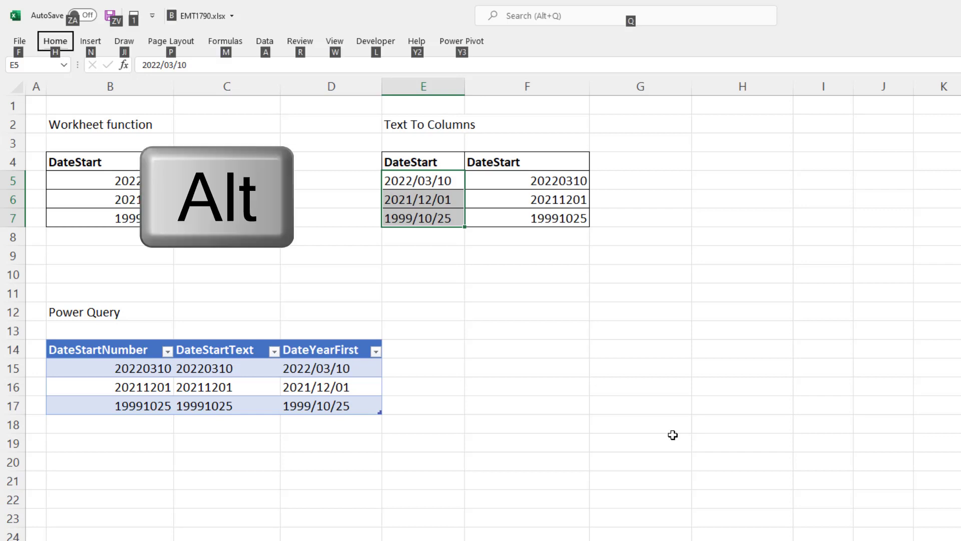
pyautogui.press('a')
pyautogui.press('e')
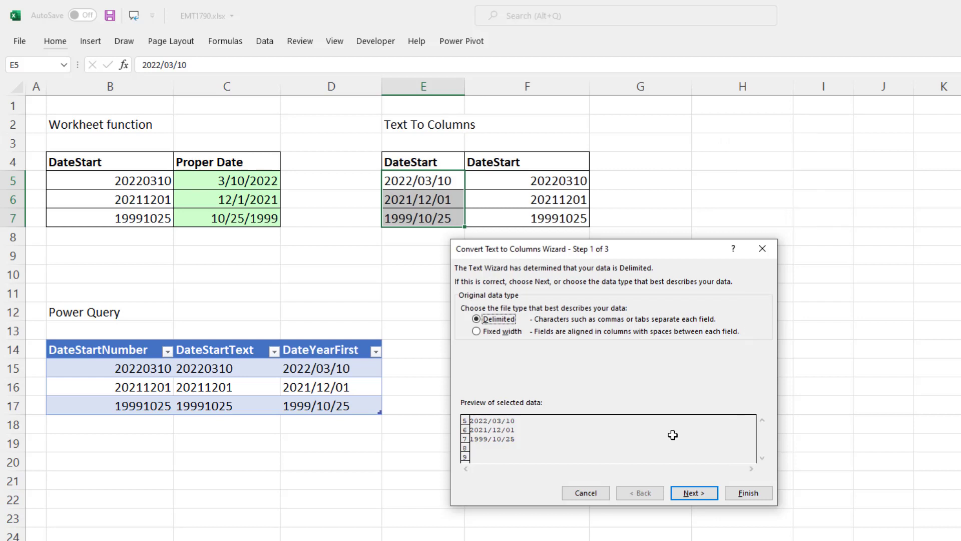
pyautogui.press('f')
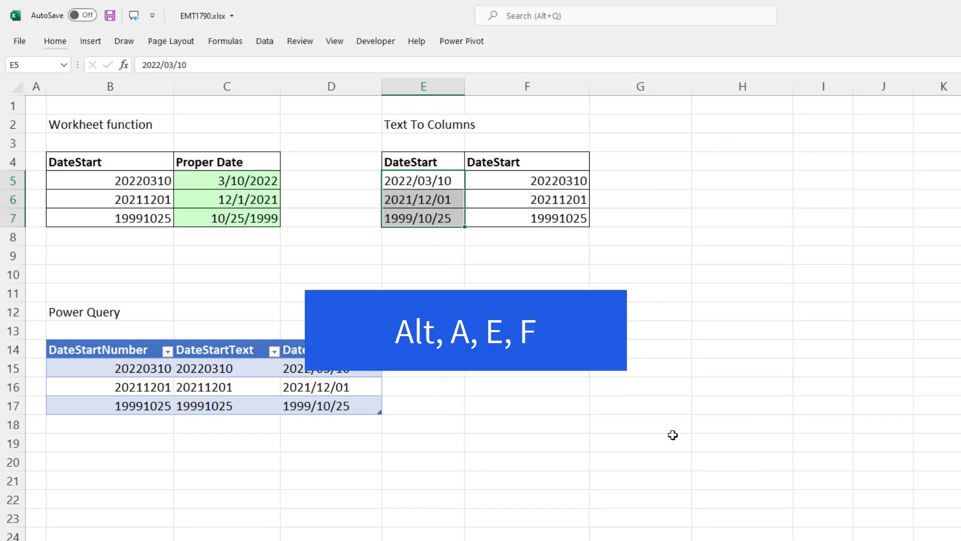
pyautogui.press('alt')
pyautogui.press('a')
pyautogui.press('e')
pyautogui.press('f')
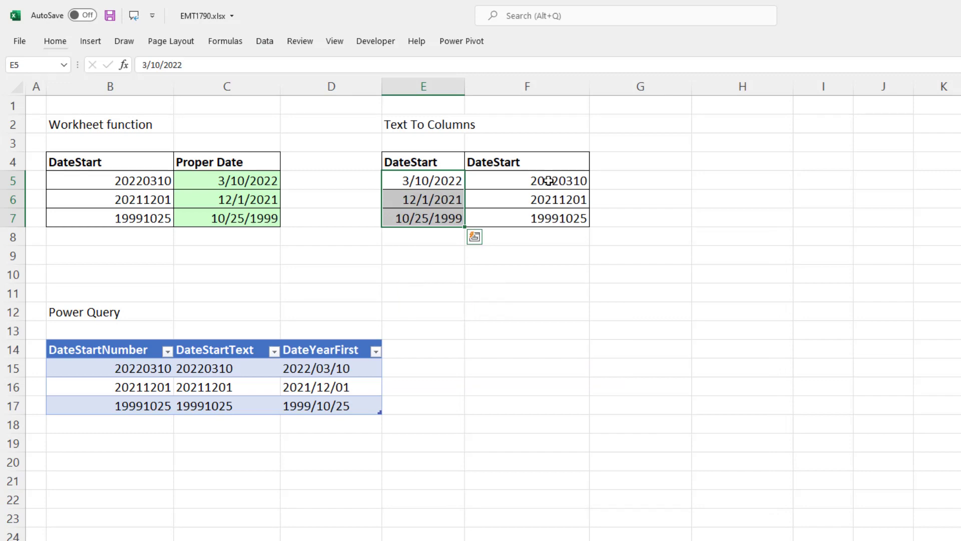
# - Convert the F5:F7 numbers to YMD dates with Text to Columns, outputting to H5
pyautogui.moveTo(543, 181); pyautogui.dragTo(549, 214)
pyautogui.press('alt')
pyautogui.press('a')
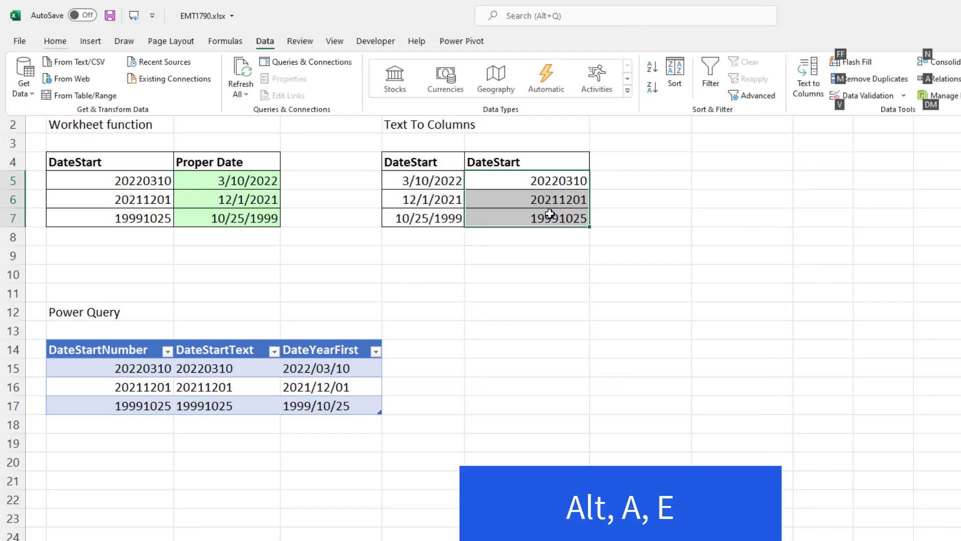
pyautogui.press('e')
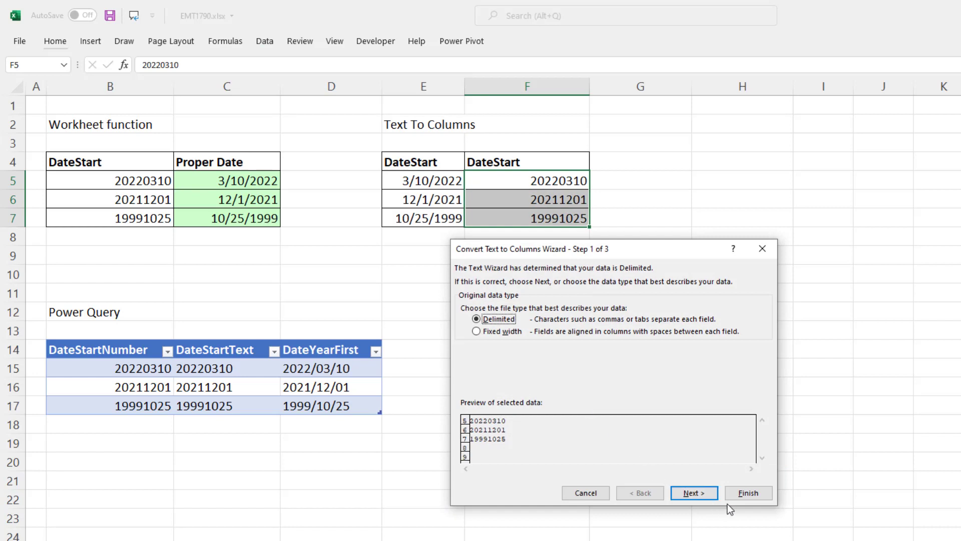
pyautogui.click(706, 495)
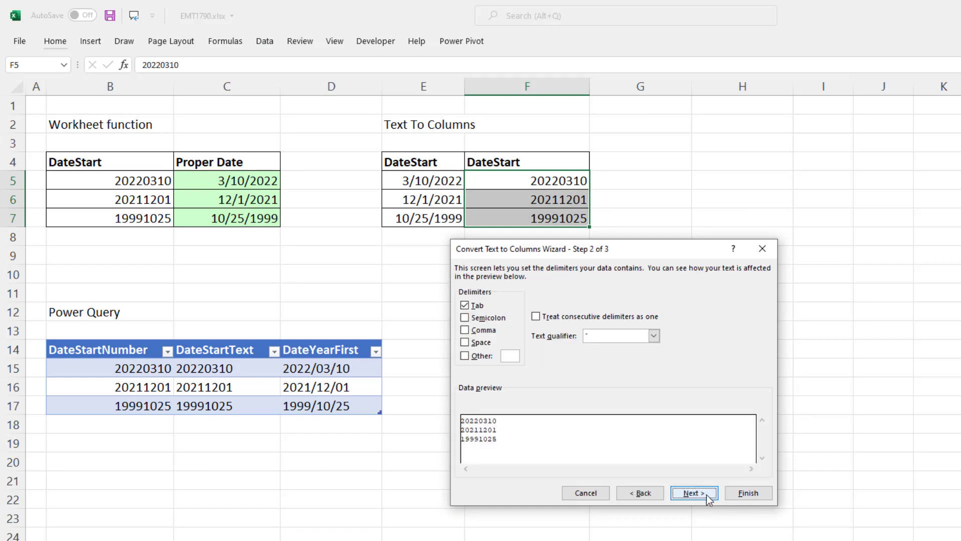
pyautogui.click(707, 494)
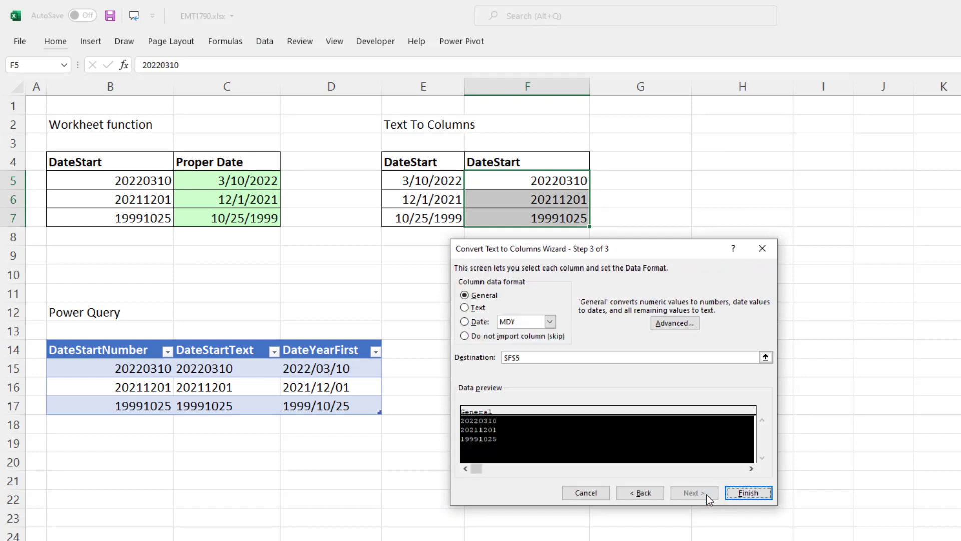
pyautogui.click(549, 322)
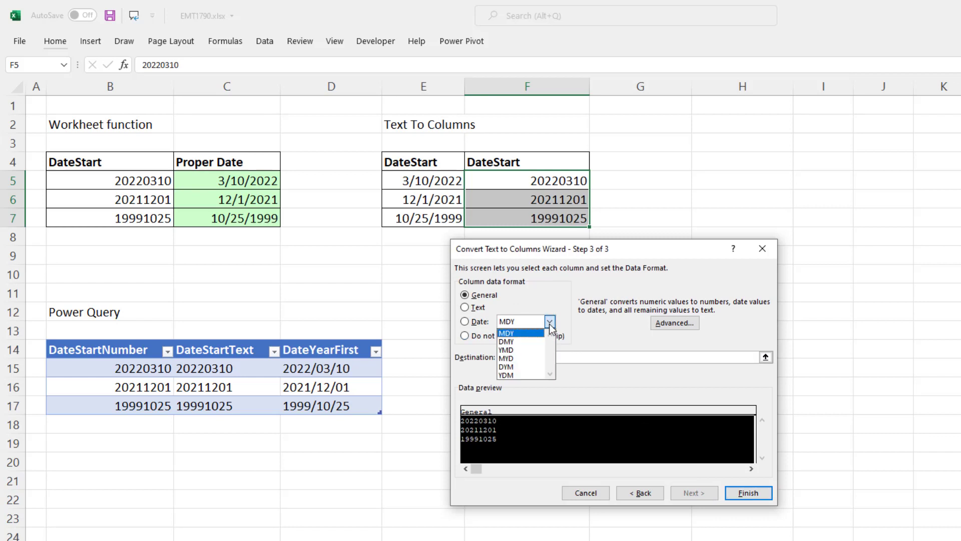
pyautogui.click(524, 350)
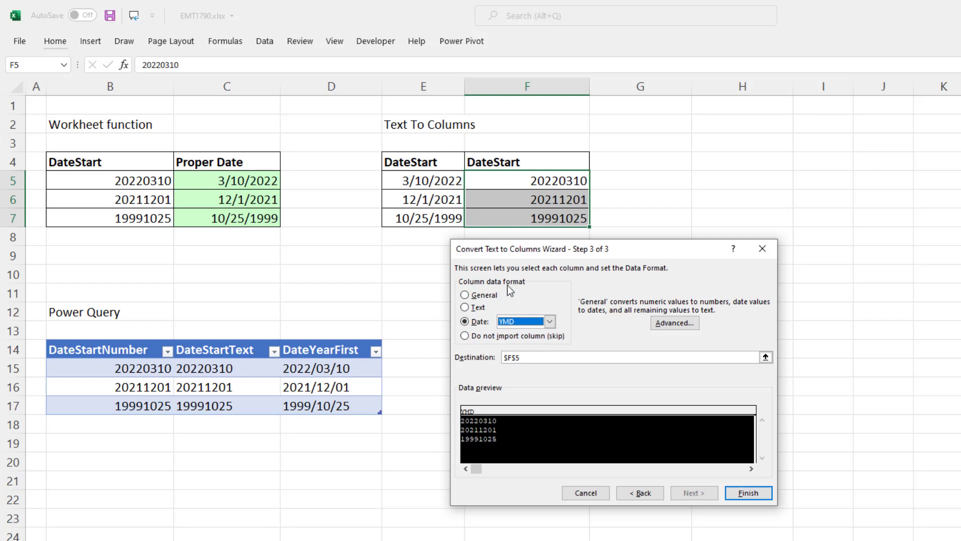
pyautogui.click(765, 357)
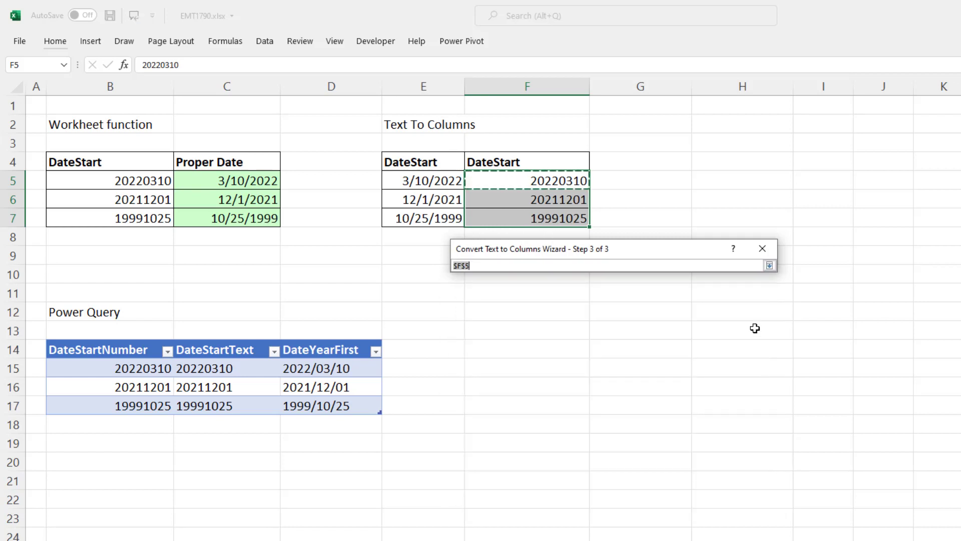
pyautogui.click(700, 180)
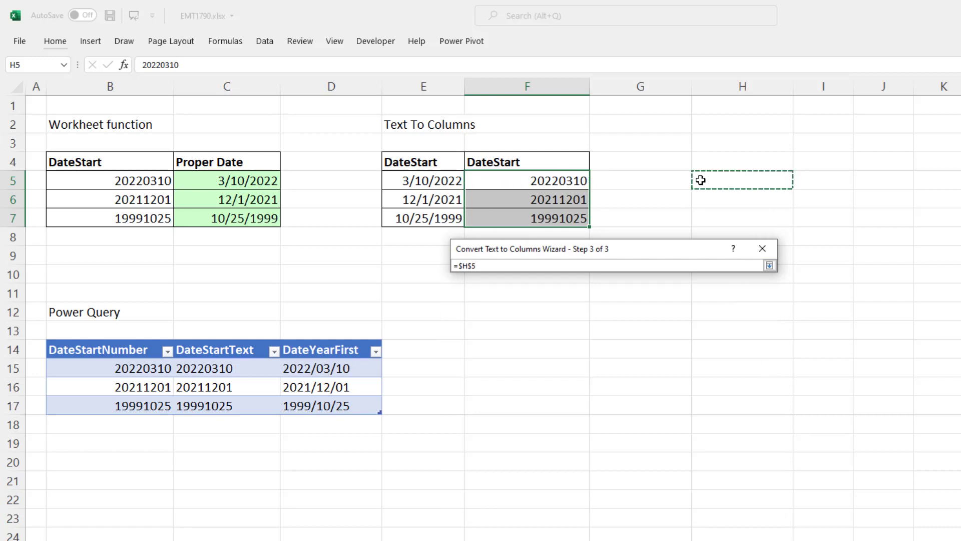
pyautogui.click(769, 265)
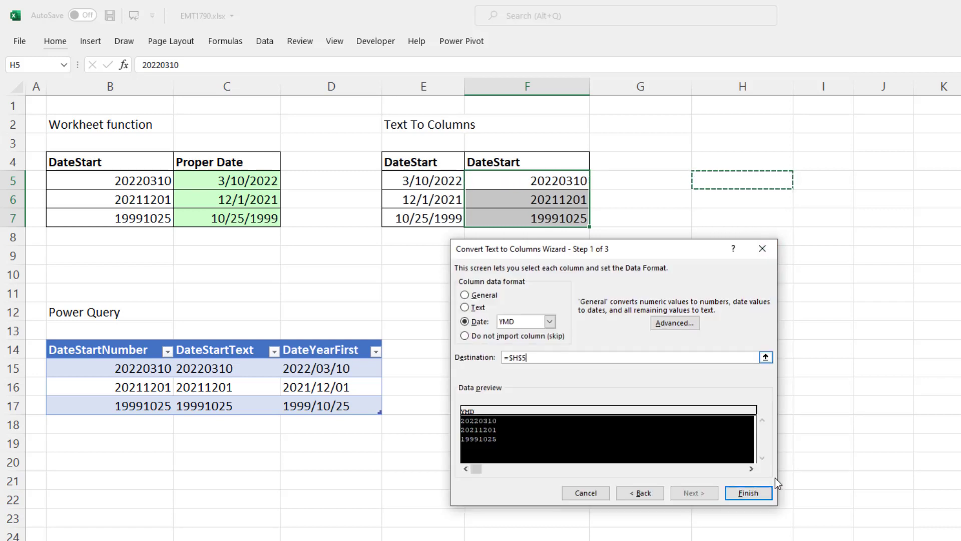
pyautogui.click(747, 493)
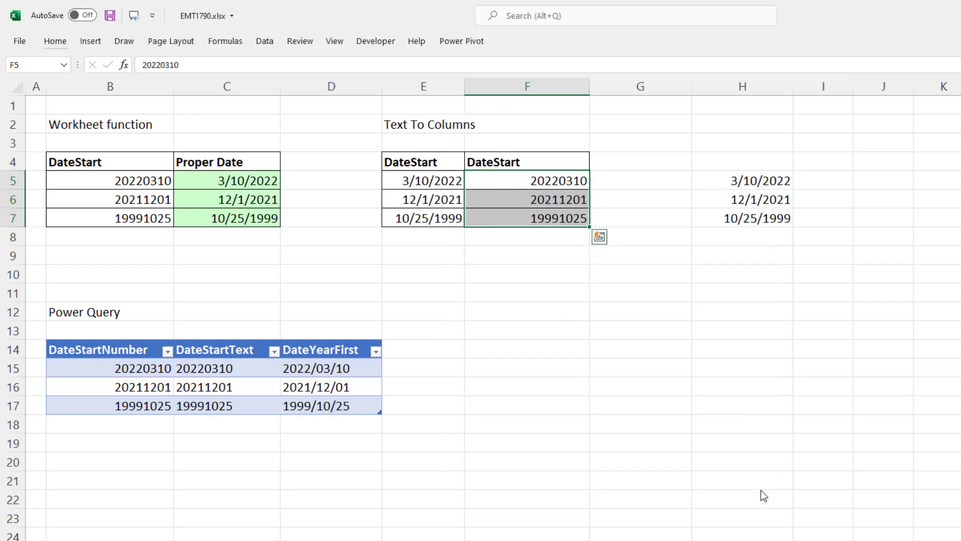
# - Load the StartDates3 table into the Power Query Editor via Data > From Table/Range
pyautogui.click(203, 349)
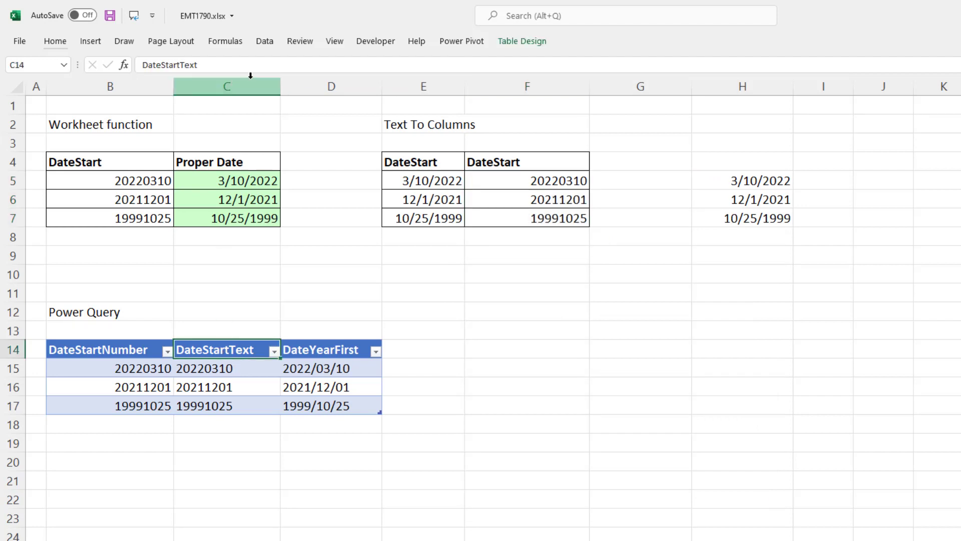
pyautogui.click(263, 44)
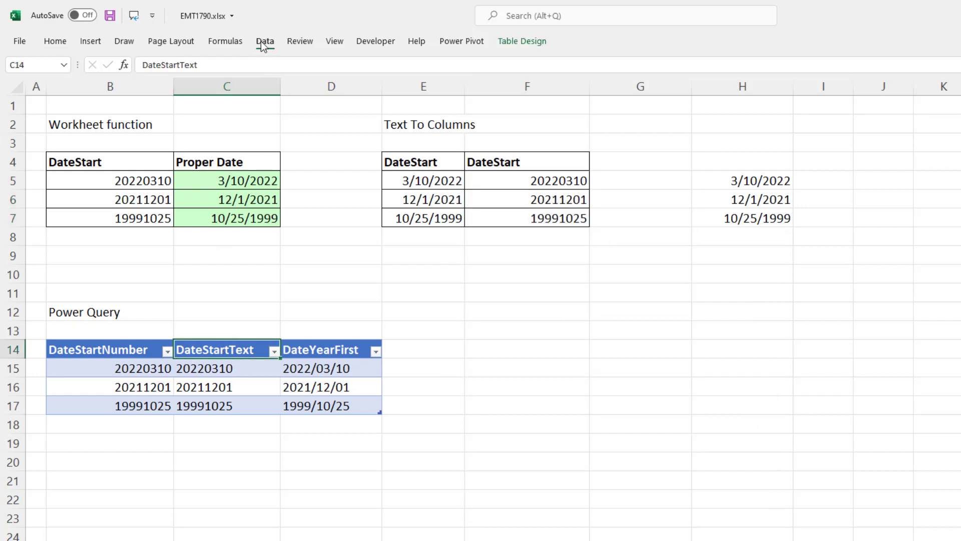
pyautogui.click(262, 43)
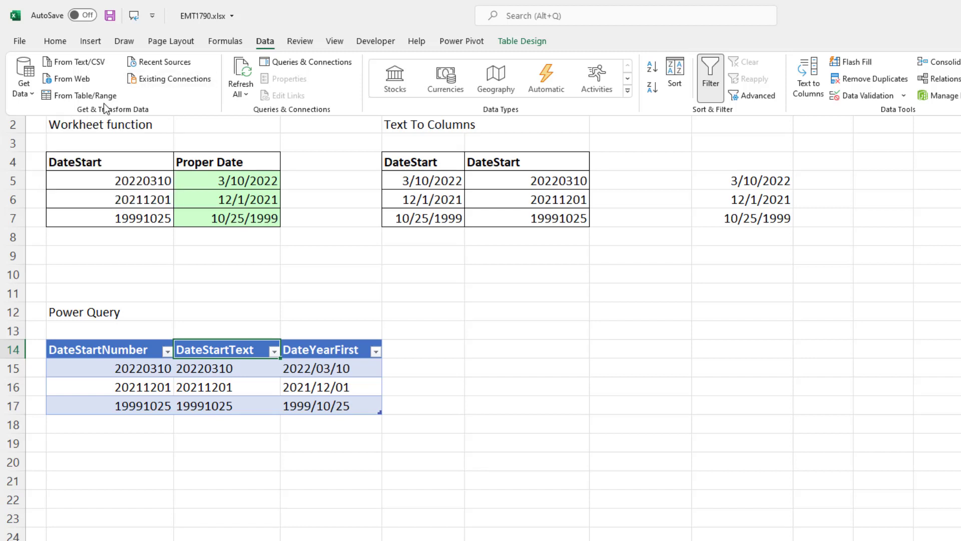
pyautogui.click(76, 97)
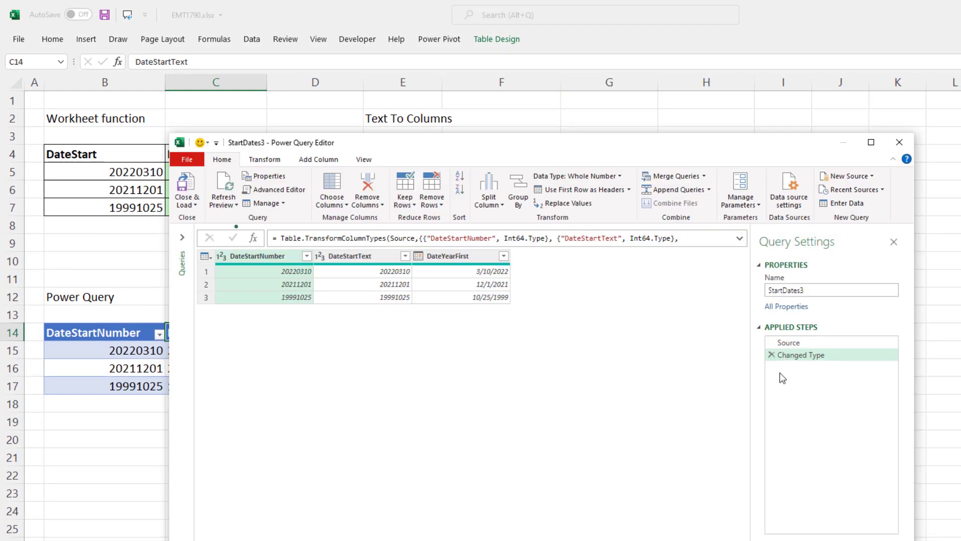
# - Delete the automatic Changed Type step and set the DateYearFirst column to Date
pyautogui.click(771, 357)
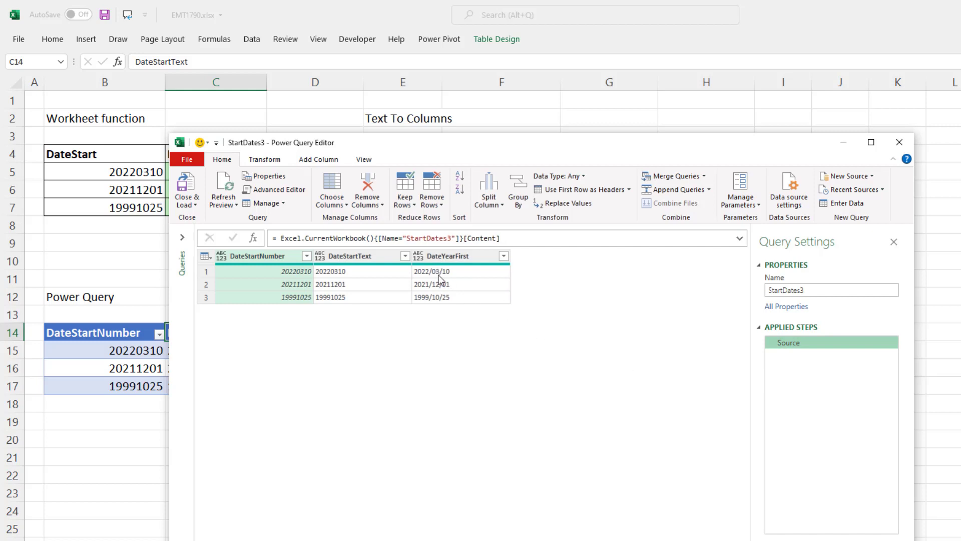
pyautogui.click(418, 256)
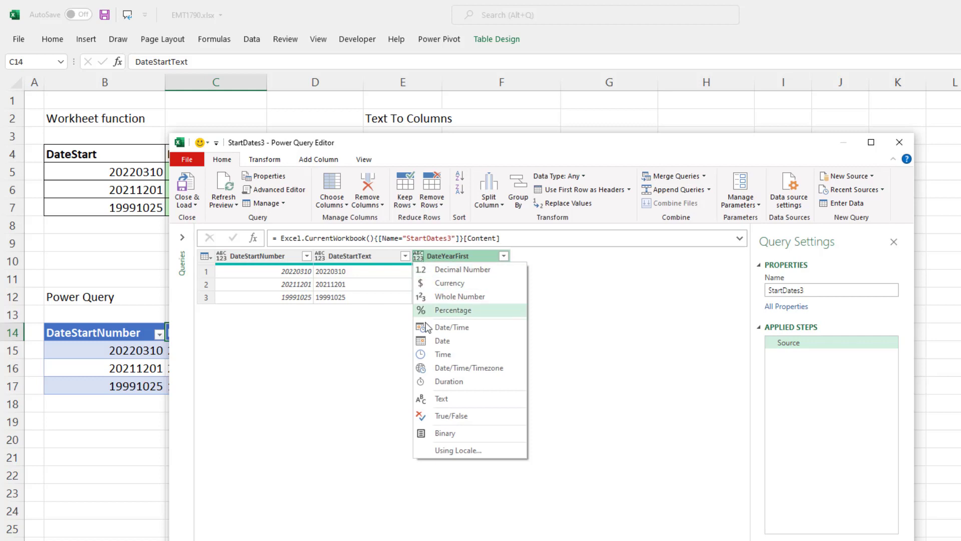
pyautogui.click(438, 342)
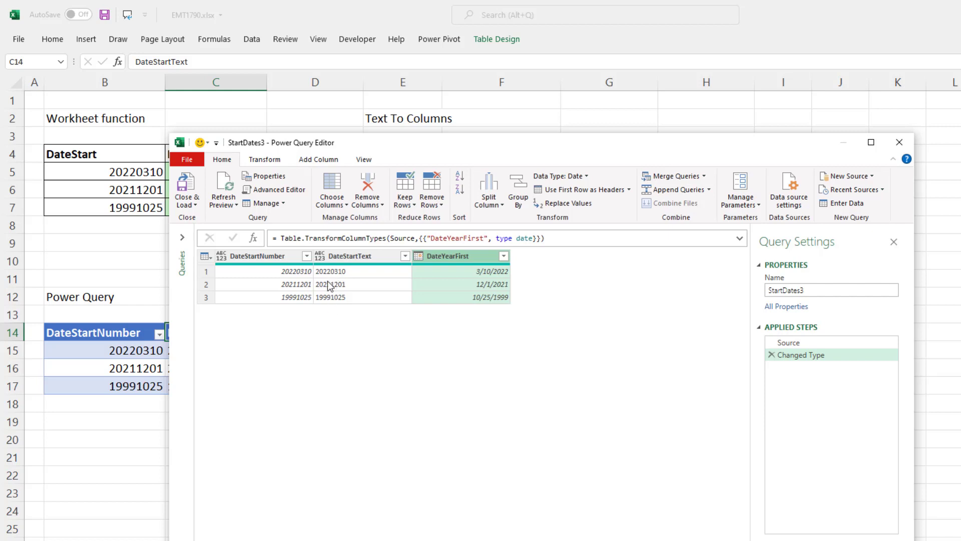
# - Set DateStartText to Date, and DateStartNumber to Text then Date as a new step
pyautogui.click(320, 257)
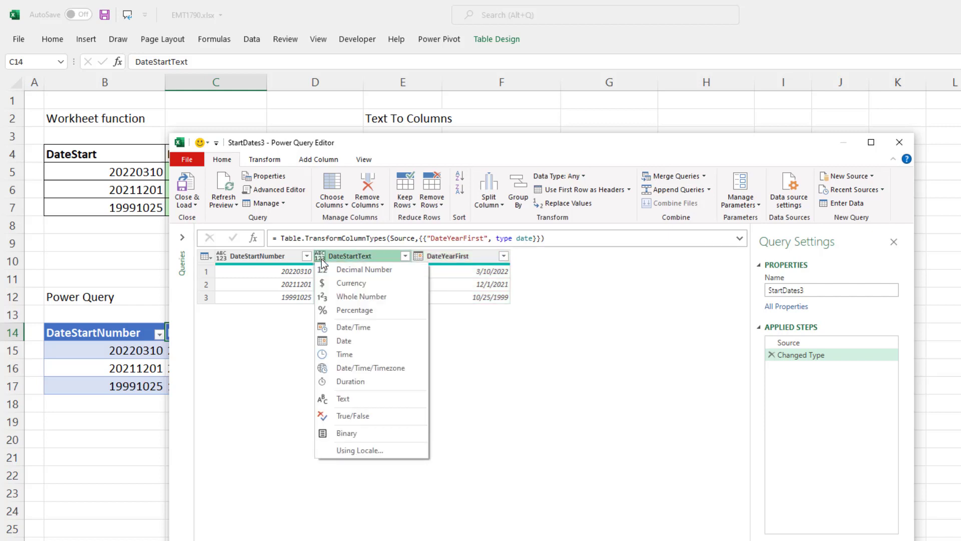
pyautogui.click(333, 340)
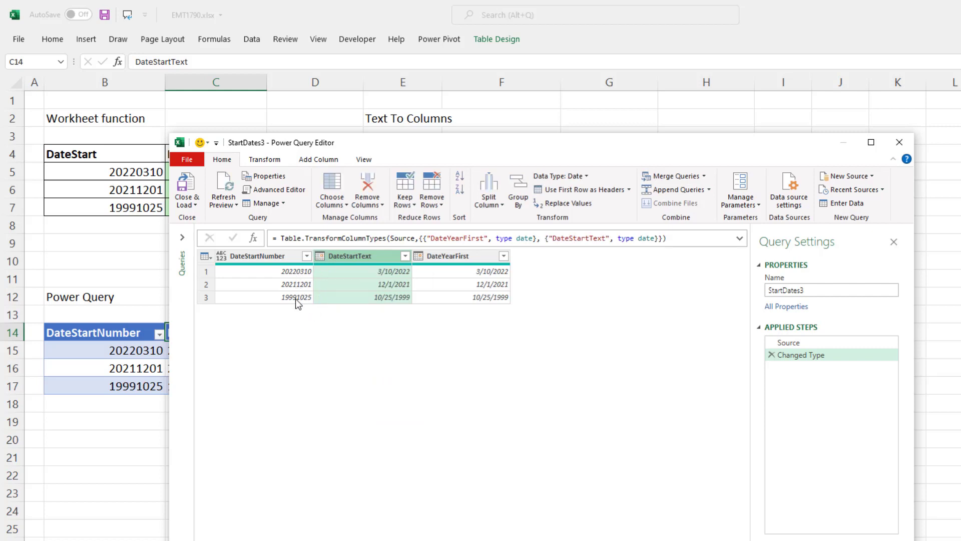
pyautogui.click(221, 256)
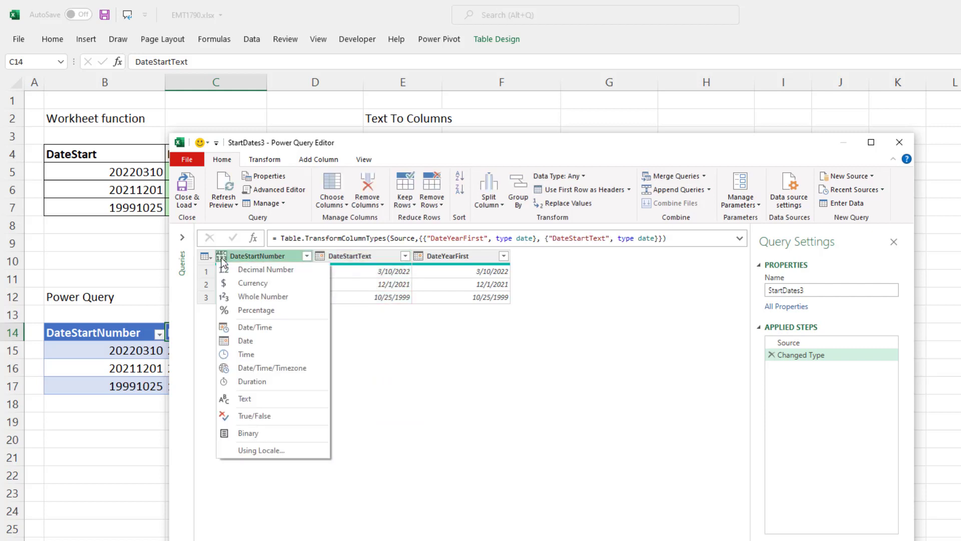
pyautogui.click(249, 401)
pyautogui.click(268, 343)
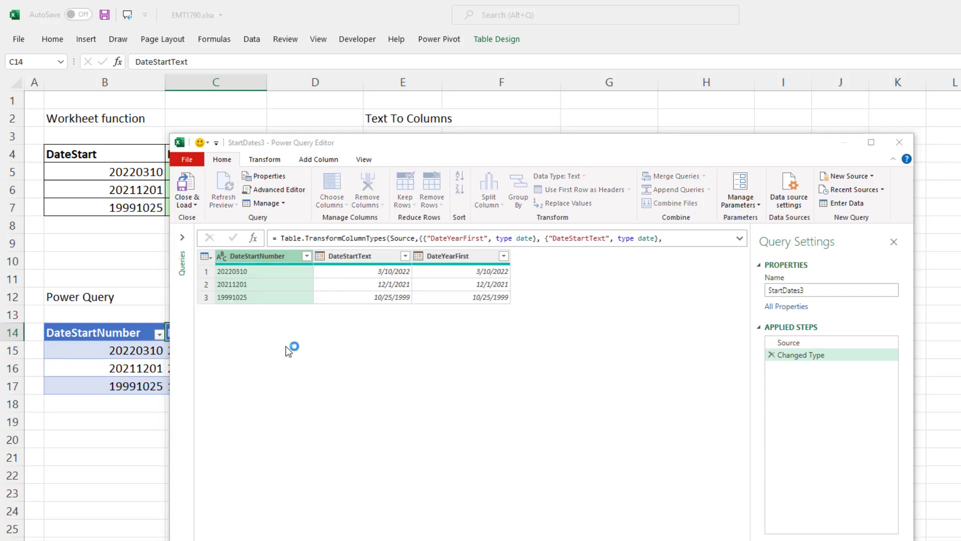
pyautogui.moveTo(638, 280); pyautogui.dragTo(622, 326)
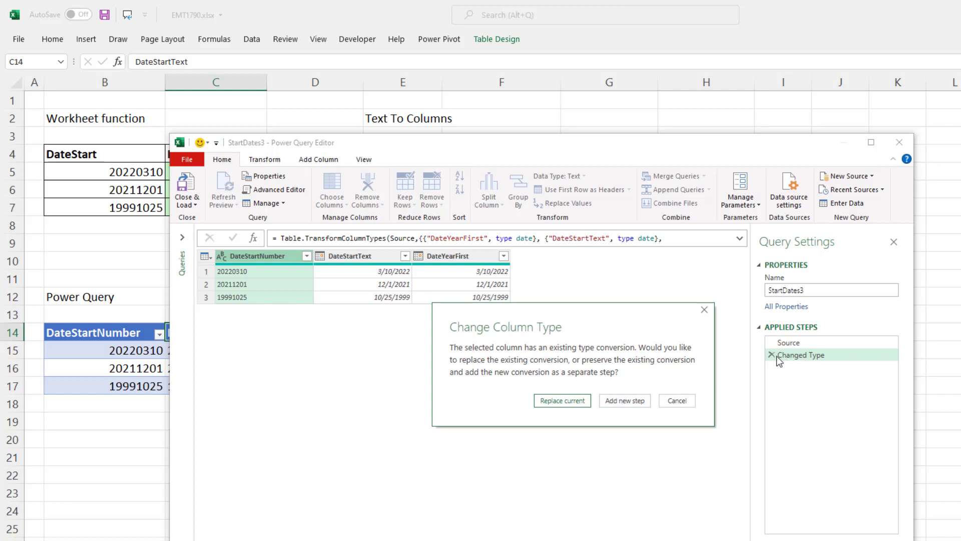
pyautogui.click(626, 400)
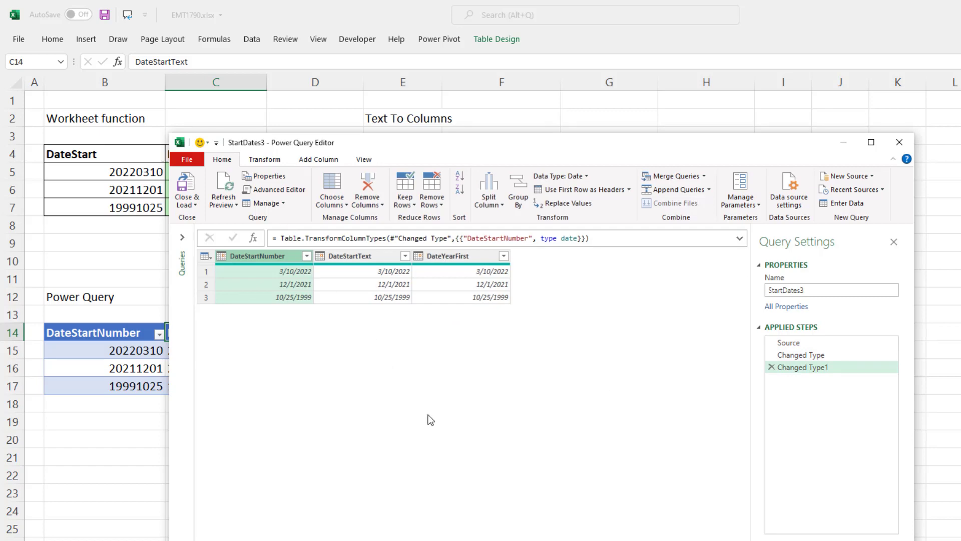
# - Close & Load the query as a table into the existing worksheet at F14
pyautogui.click(193, 206)
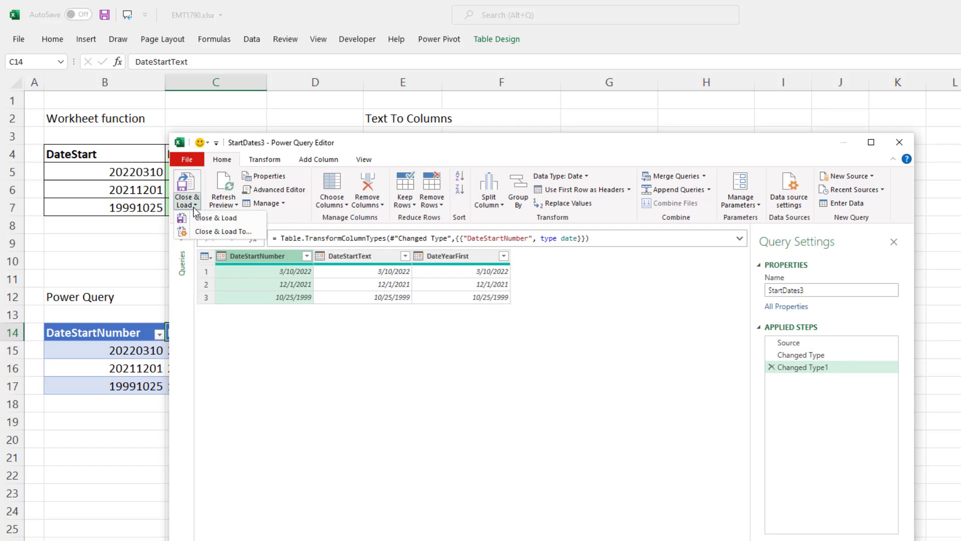
pyautogui.click(215, 232)
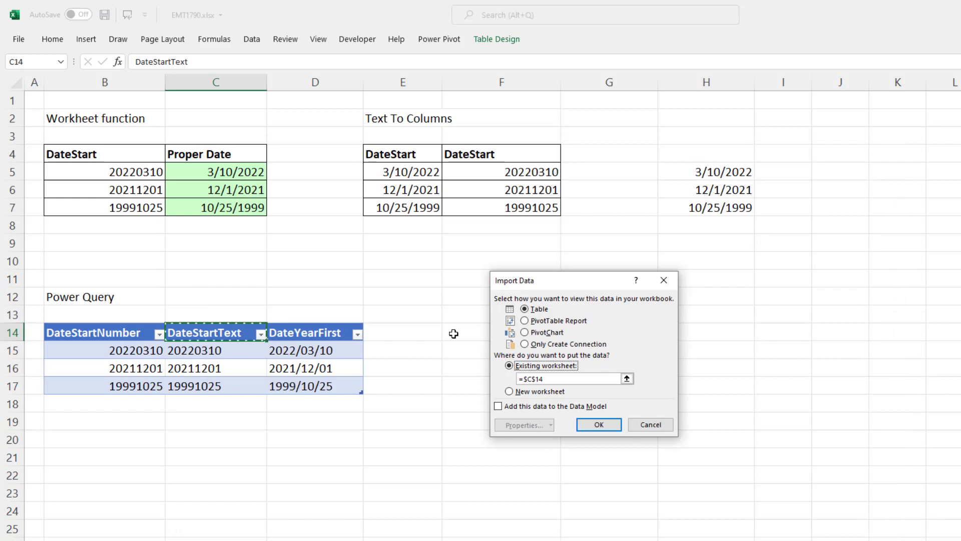
pyautogui.click(454, 332)
pyautogui.click(599, 425)
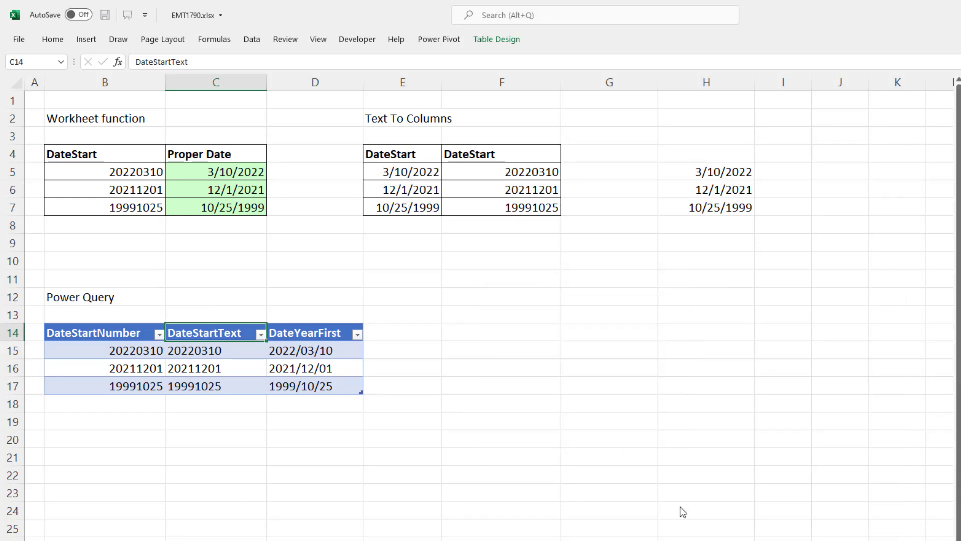